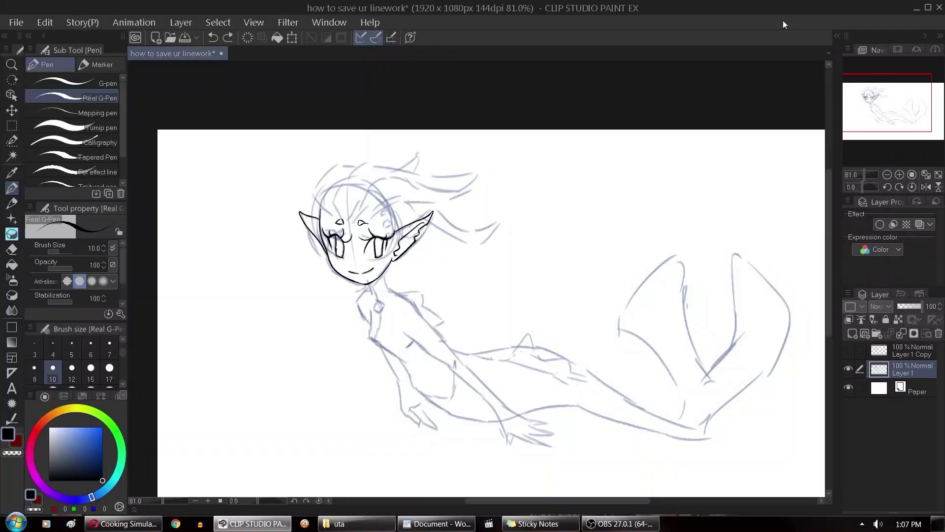
Undo the stray ear stroke, then ink the neck, collar diamond and body line.
key("ctrl+z")
mouse_move(381, 285)
left_mouse_down()
mouse_move(425, 315)
mouse_move(358, 306)
left_mouse_up()
left_click_drag(377, 301, 411, 374)
mouse_move(425, 315)
left_mouse_down()
mouse_move(498, 401)
mouse_move(506, 448)
mouse_move(553, 448)
mouse_move(548, 425)
left_mouse_up()
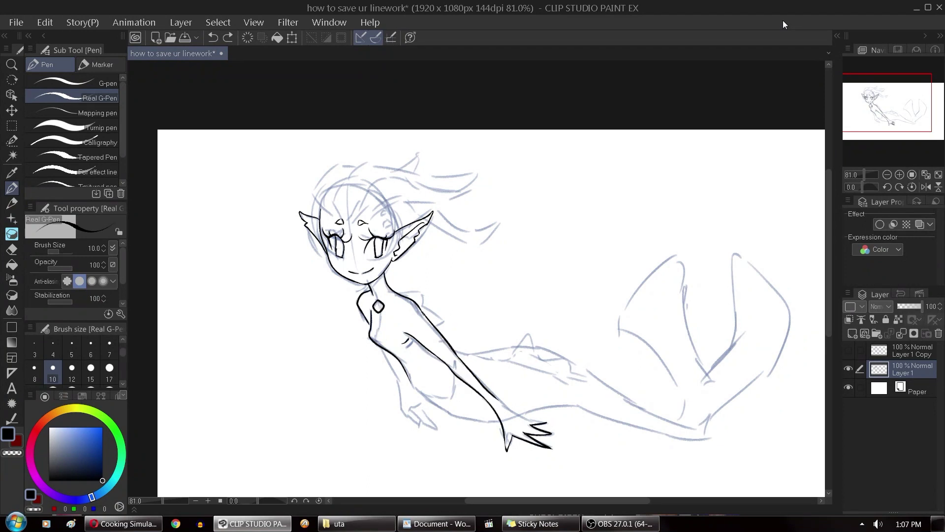
Ink the lower arm, the spiky hand and the spiky shoulder line.
mouse_move(380, 347)
left_mouse_down()
mouse_move(424, 430)
mouse_move(416, 412)
left_mouse_up()
left_click_drag(423, 410, 439, 430)
left_click_drag(429, 420, 445, 421)
left_click_drag(410, 389, 472, 419)
mouse_move(397, 286)
left_mouse_down()
mouse_move(439, 313)
mouse_move(434, 333)
left_mouse_up()
Ink the back spikes, the upper and lower tail lines, and the notched tail-fin outline.
left_click_drag(455, 357, 519, 344)
mouse_move(503, 359)
left_mouse_down()
mouse_move(511, 351)
mouse_move(555, 364)
mouse_move(597, 396)
mouse_move(495, 359)
mouse_move(630, 401)
left_mouse_up()
left_click_drag(465, 419, 697, 424)
left_click_drag(625, 399, 687, 429)
left_click_drag(657, 380, 685, 424)
left_click_drag(701, 423, 752, 385)
mouse_move(684, 261)
left_mouse_down()
mouse_move(675, 381)
mouse_move(670, 301)
mouse_move(702, 366)
left_mouse_up()
left_click_drag(700, 364, 752, 383)
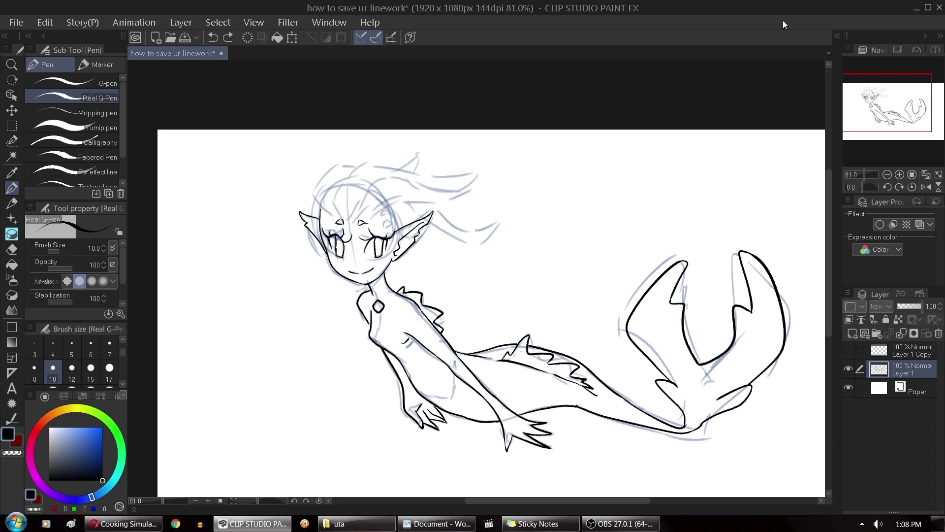
Redo the small fin stroke, then ink the hair outline and the headpiece's right horn.
key("ctrl+z")
left_click_drag(600, 400, 610, 406)
mouse_move(339, 181)
left_mouse_down()
mouse_move(356, 219)
mouse_move(408, 153)
left_mouse_up()
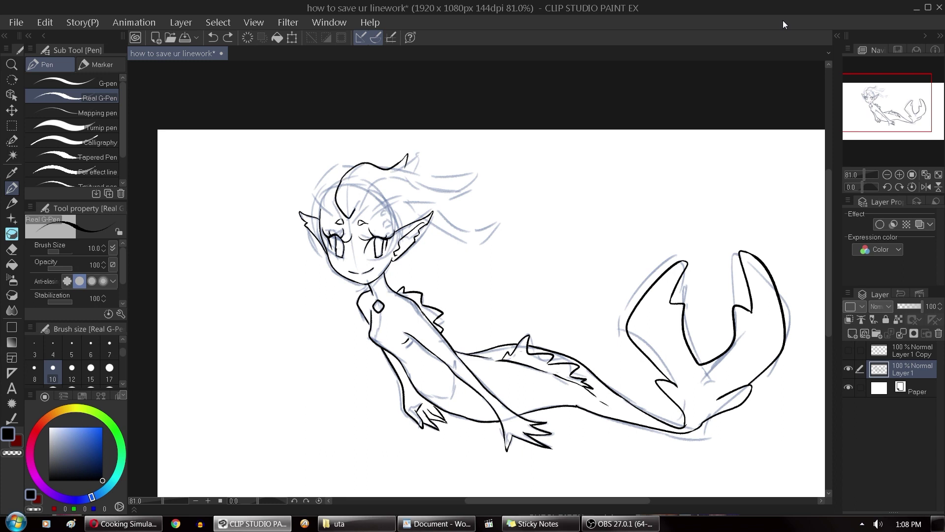
left_click_drag(357, 217, 406, 167)
left_click_drag(365, 214, 456, 197)
left_click_drag(396, 180, 461, 192)
Ink the headpiece's left horn and add hair curls and a spike on top.
left_click_drag(371, 216, 401, 197)
left_click_drag(336, 196, 313, 209)
mouse_move(311, 195)
left_mouse_down()
mouse_move(337, 162)
mouse_move(458, 192)
left_mouse_up()
left_click_drag(407, 170, 418, 153)
left_click_drag(377, 167, 389, 165)
Add brow, eye, cheek and ear details, then test Select All and Deselect.
left_click_drag(311, 199, 321, 213)
mouse_move(384, 222)
left_mouse_down()
mouse_move(401, 206)
mouse_move(400, 229)
left_mouse_up()
left_click_drag(320, 212, 324, 220)
mouse_move(400, 221)
left_mouse_down()
mouse_move(451, 220)
mouse_move(429, 198)
left_mouse_up()
key("ctrl+a")
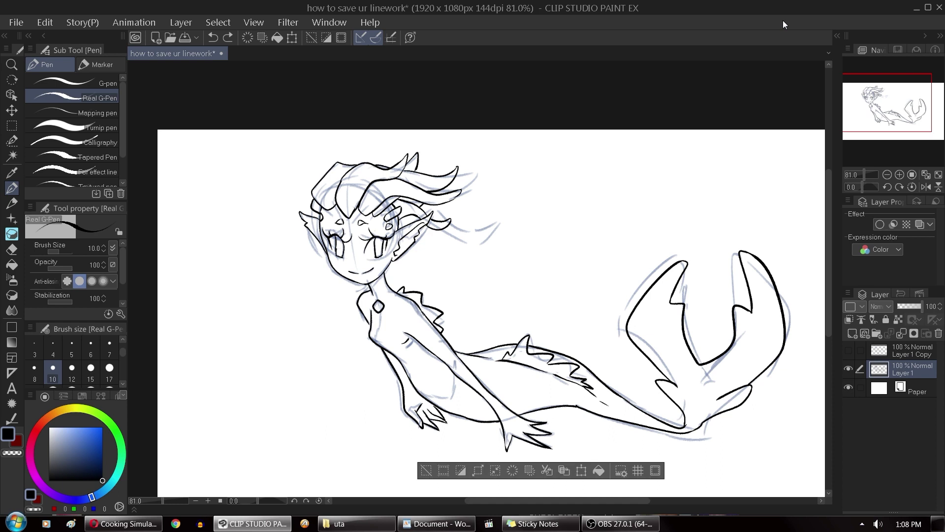
key("ctrl+d")
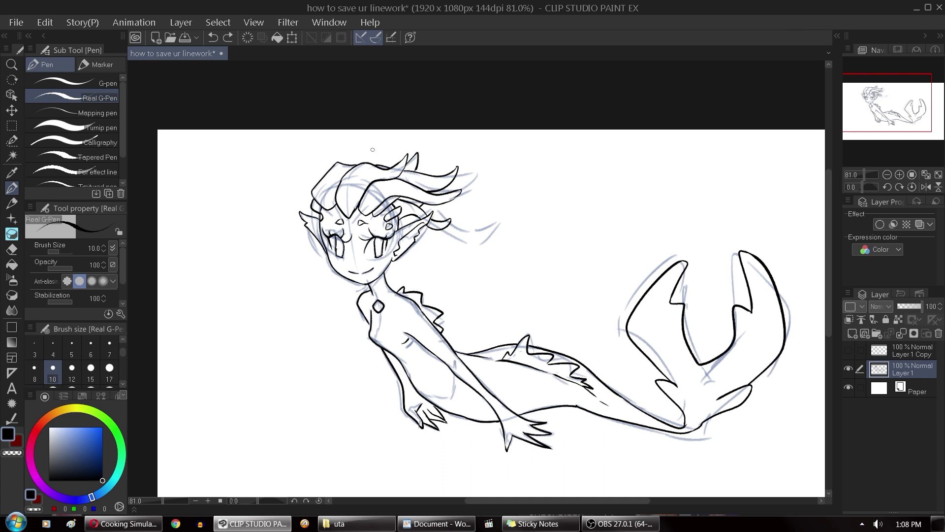
left_click(848, 368)
left_click(848, 368)
scroll(435, 215, "up", 2)
scroll(435, 215, "up", 5)
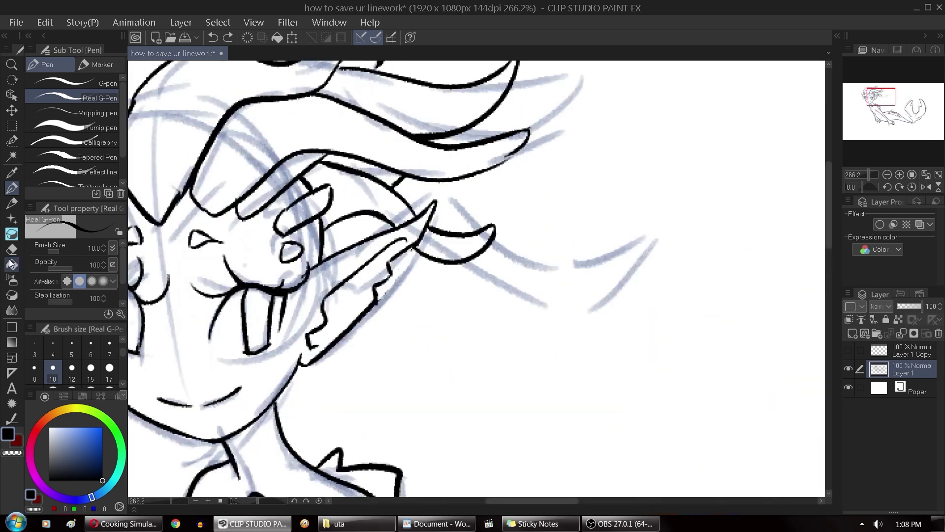
left_click(12, 250)
left_click_drag(418, 281, 415, 86)
key("ctrl+z")
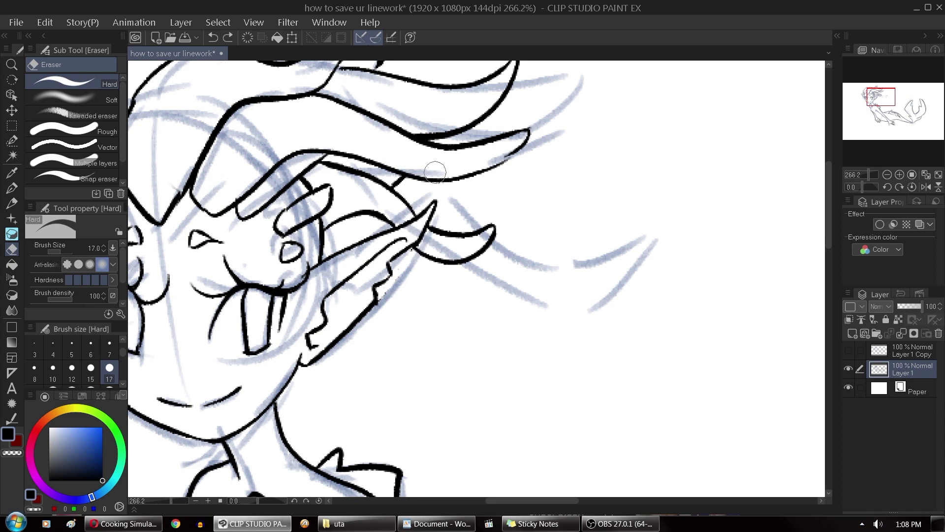
scroll(388, 207, "down", 5)
scroll(388, 207, "down", 2)
left_click_drag(890, 127, 895, 134)
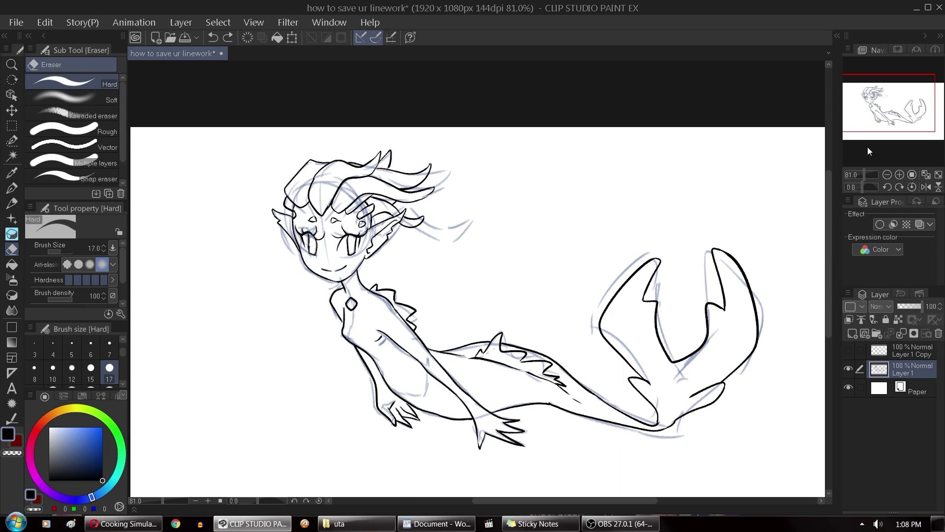
left_click_drag(890, 127, 895, 134)
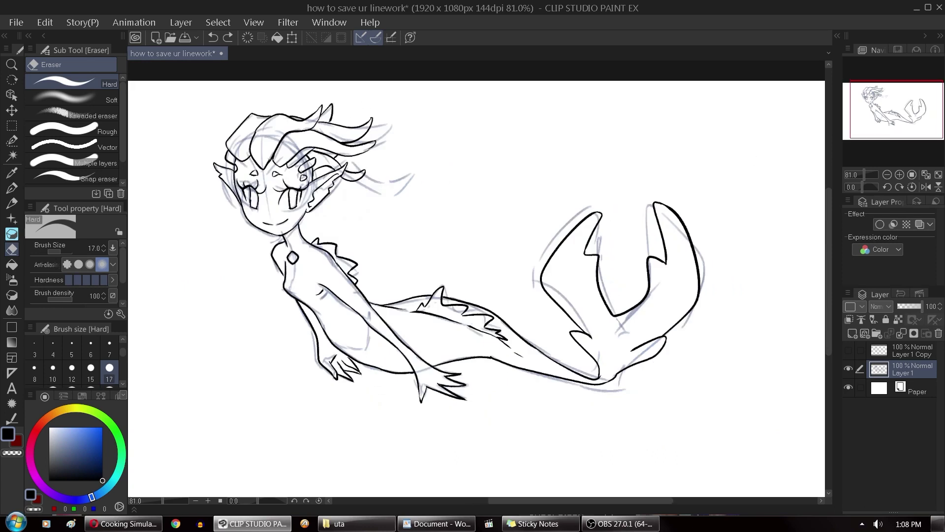
Open Select Color Gamut and set the error margin of color to 60.00.
left_click(218, 23)
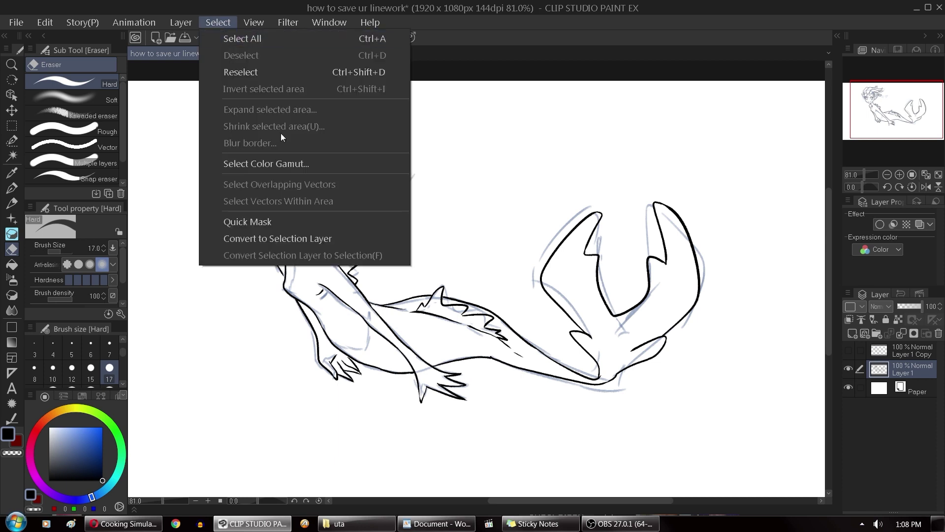
left_click(276, 169)
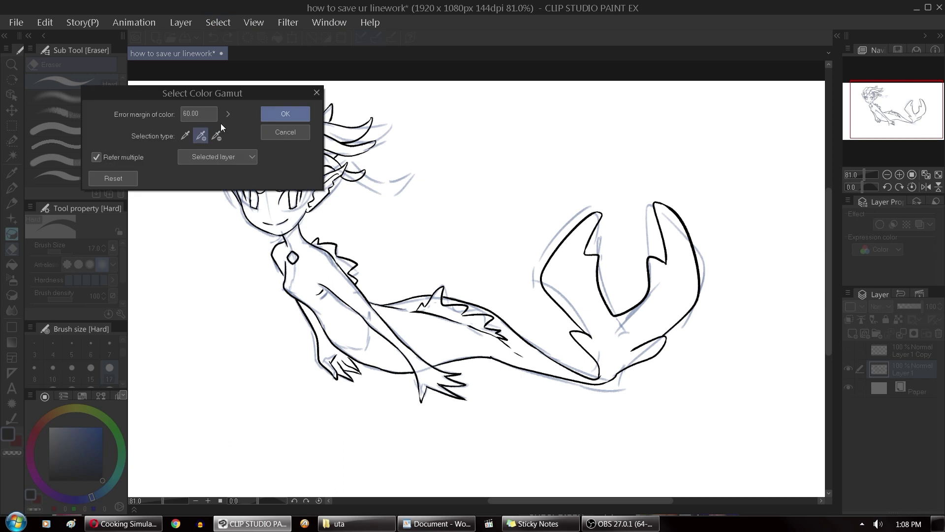
left_click(187, 114)
key("BackSpace")
type("8")
key("BackSpace")
type("6")
Keep Selected layer as the sampling target and zoom to check the line selection.
left_click(187, 159)
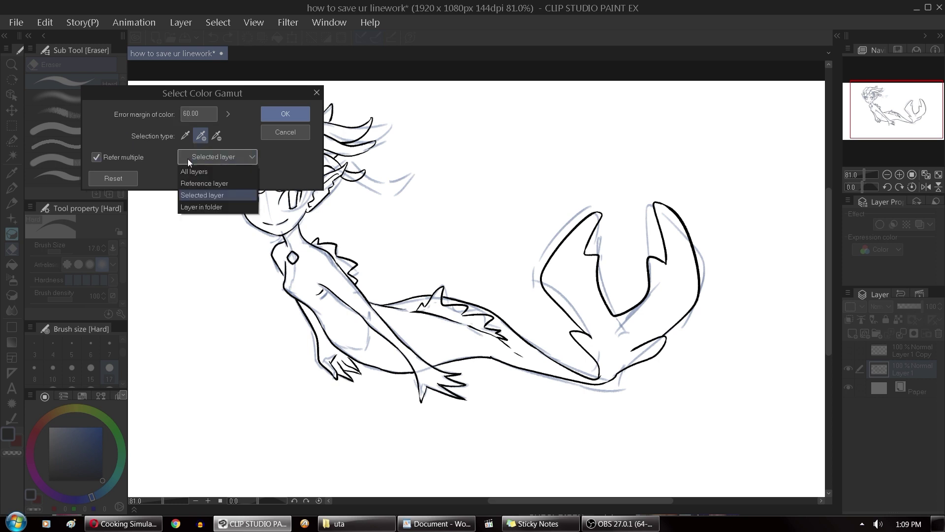
left_click(202, 195)
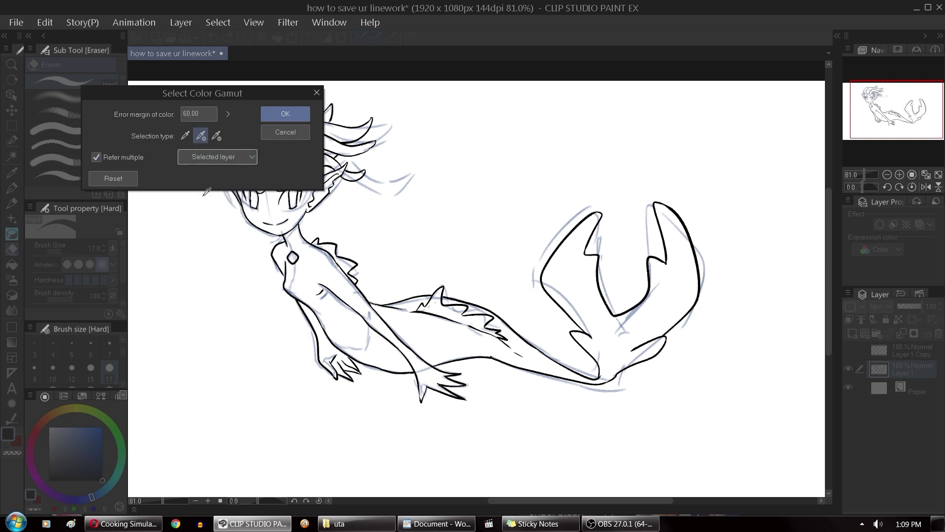
scroll(291, 242, "up", 5)
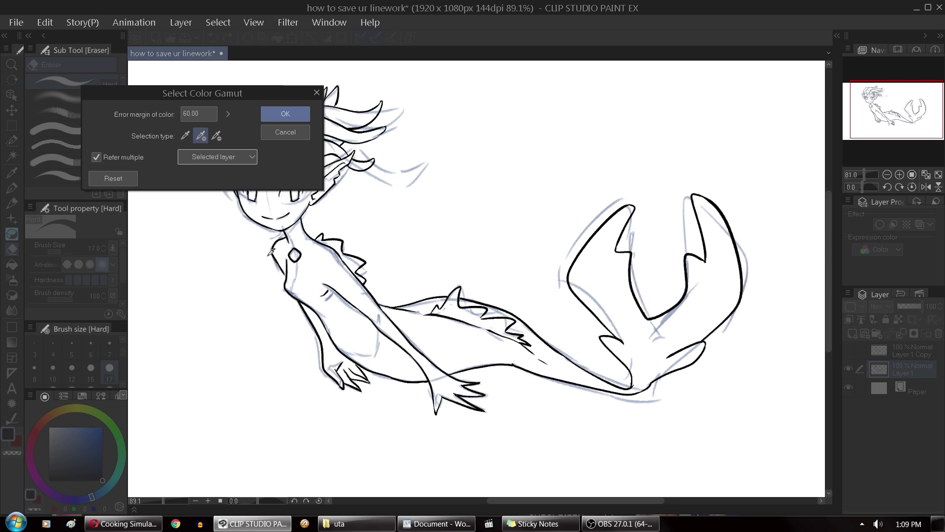
scroll(292, 241, "up", 2)
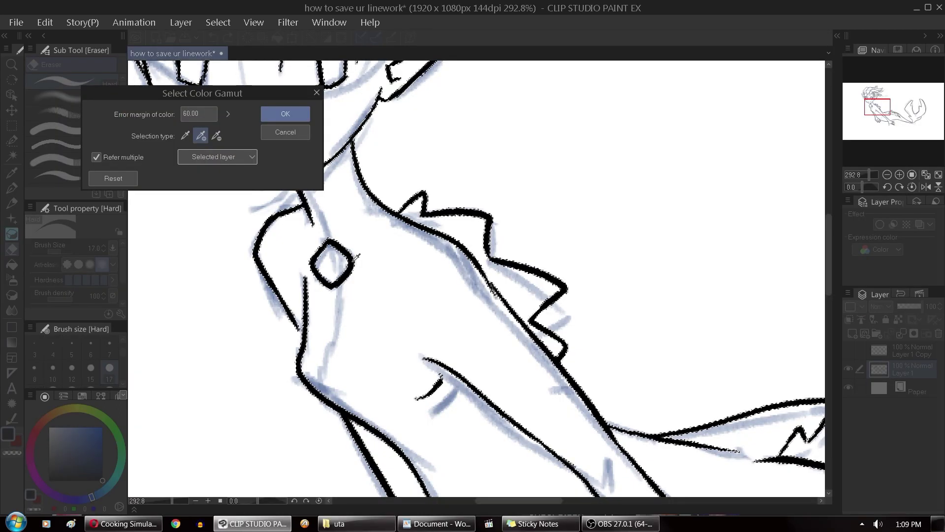
scroll(357, 257, "down", 7)
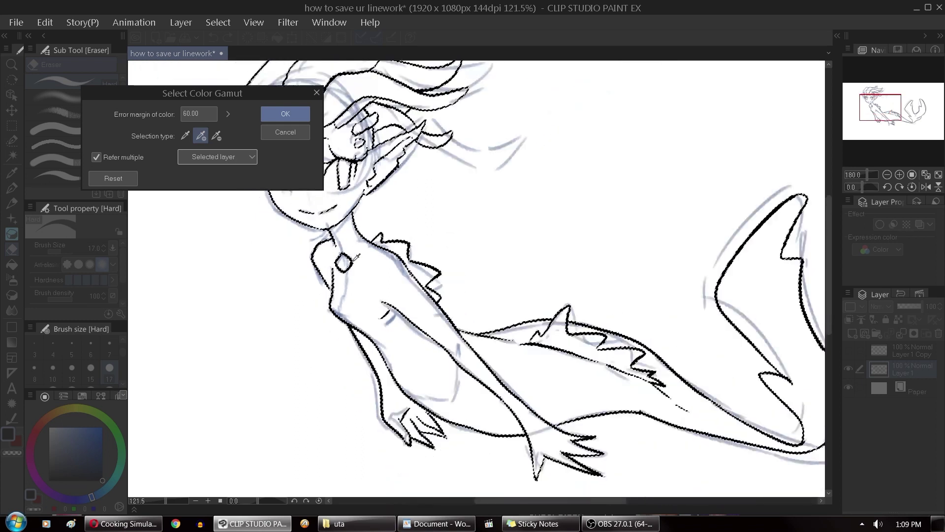
scroll(356, 256, "down", 1)
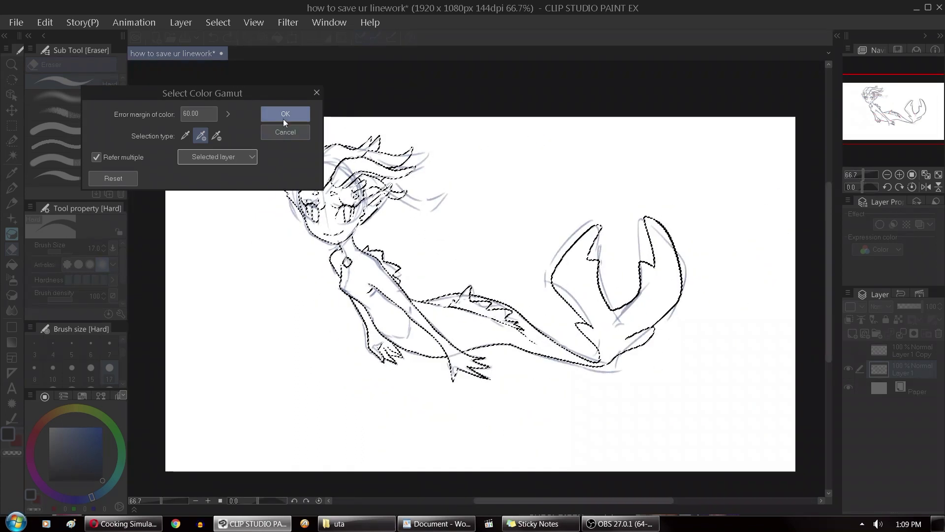
Confirm the color gamut selection, hide its border, delete outside the selection, then deselect.
left_click(283, 118)
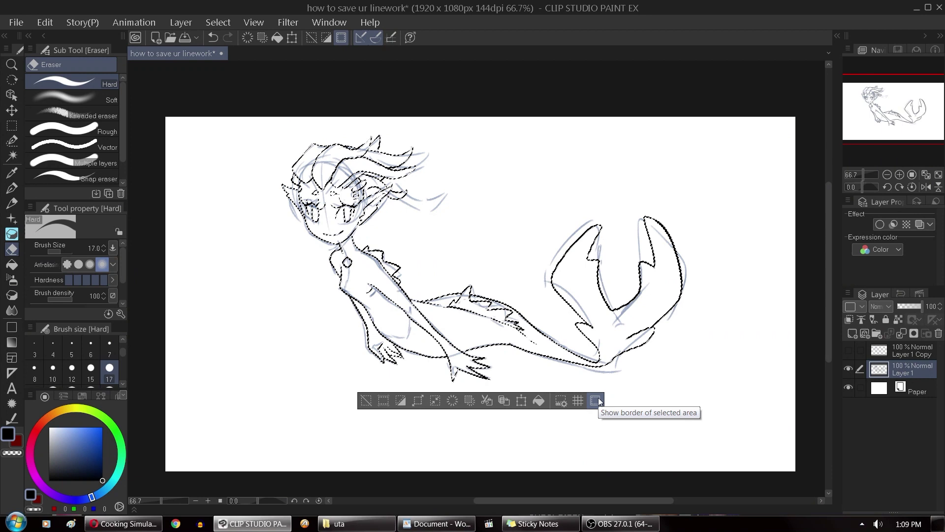
left_click(596, 400)
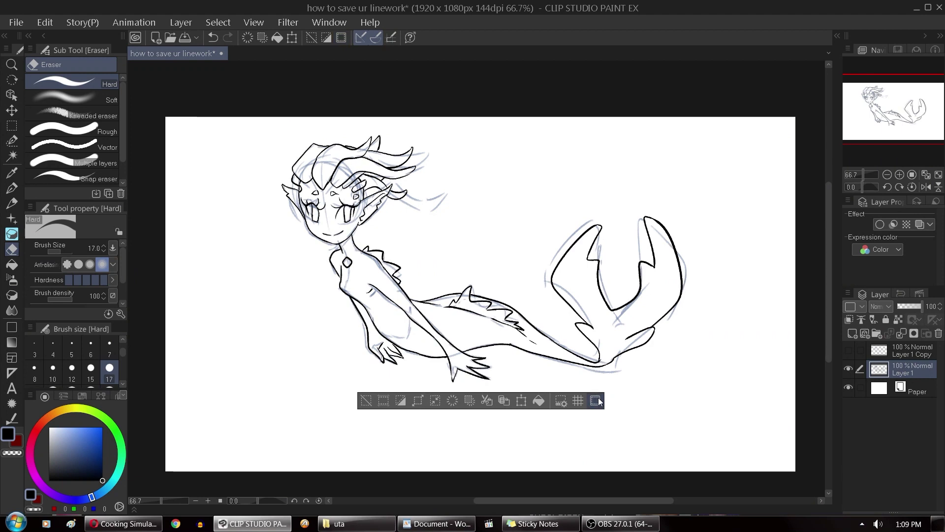
left_click(470, 400)
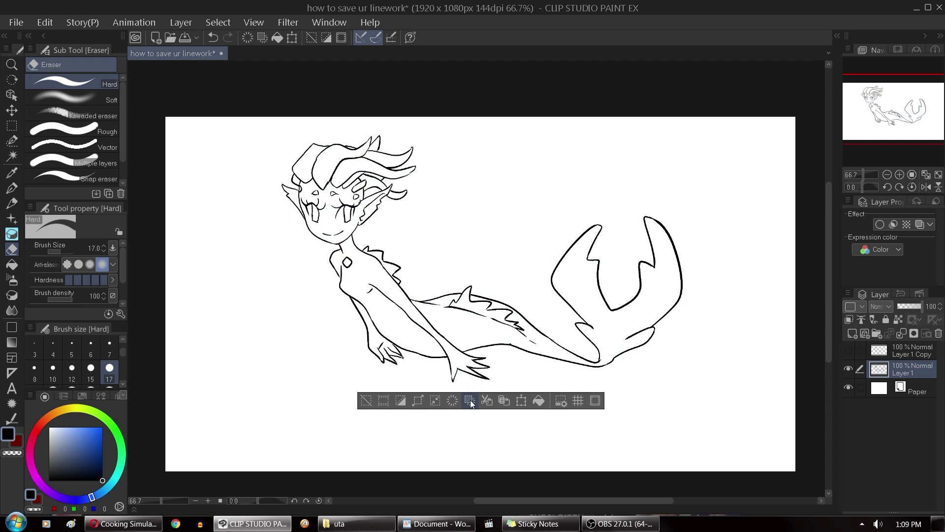
left_click(366, 401)
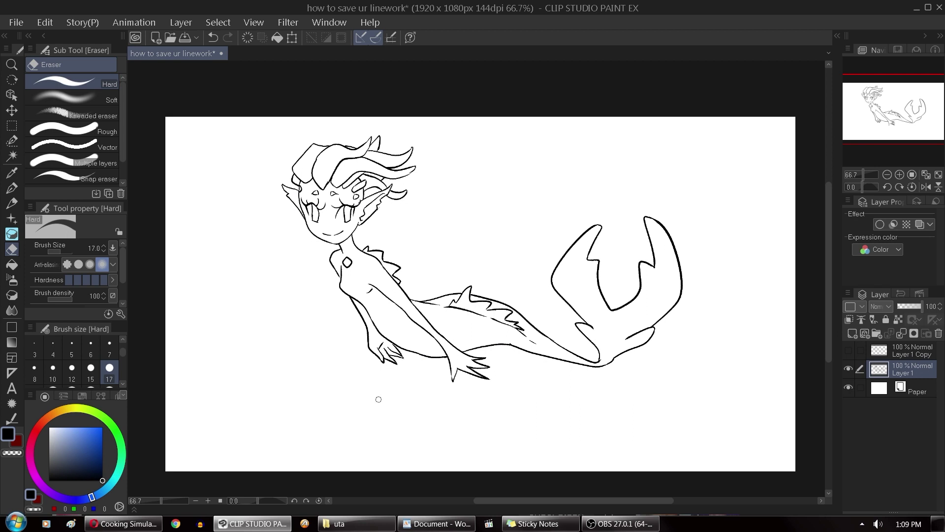
Bring the horns and hair into view and switch to the Pen tool.
scroll(364, 230, "up", 3)
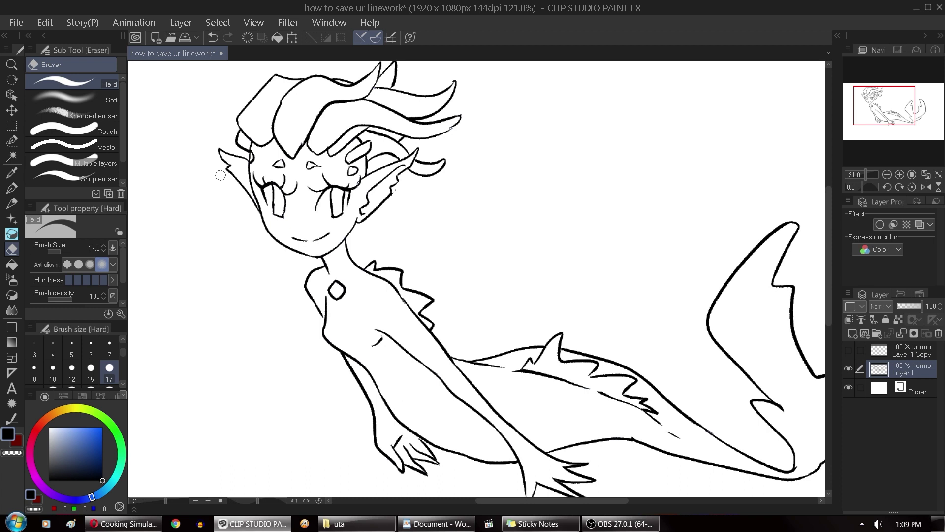
scroll(260, 160, "up", 5)
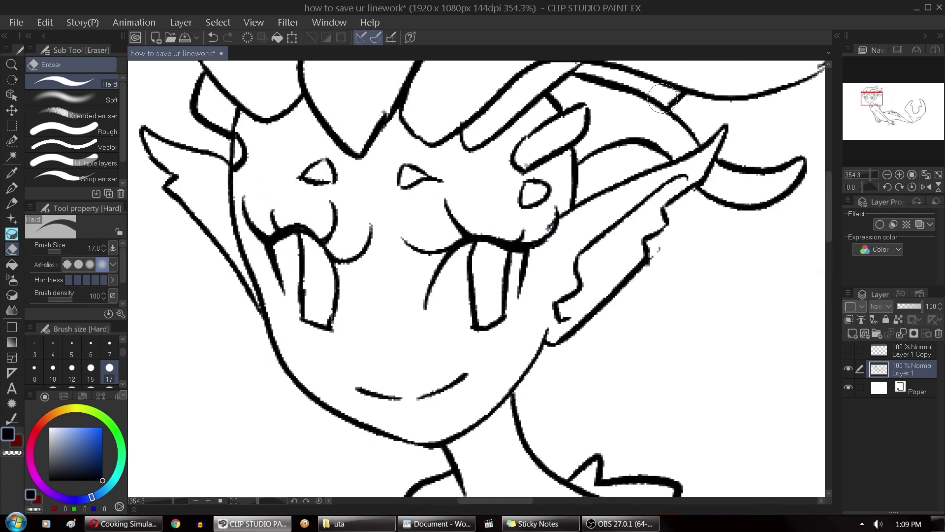
mouse_move(876, 101)
left_mouse_down()
mouse_move(871, 91)
mouse_move(875, 102)
left_mouse_up()
left_click(12, 187)
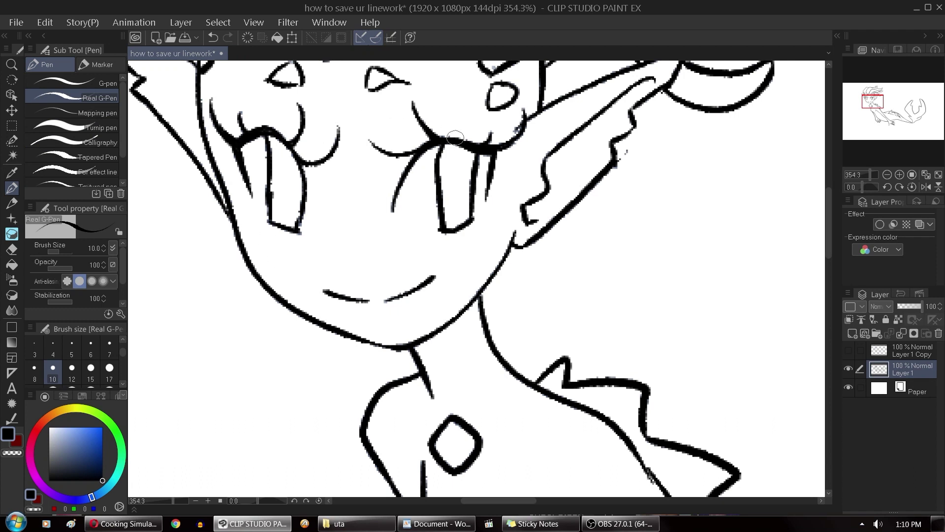
Draw a test stroke above the eyelash, undo it, and zoom out to 90%.
mouse_move(455, 138)
left_mouse_down()
mouse_move(436, 100)
mouse_move(437, 136)
left_mouse_up()
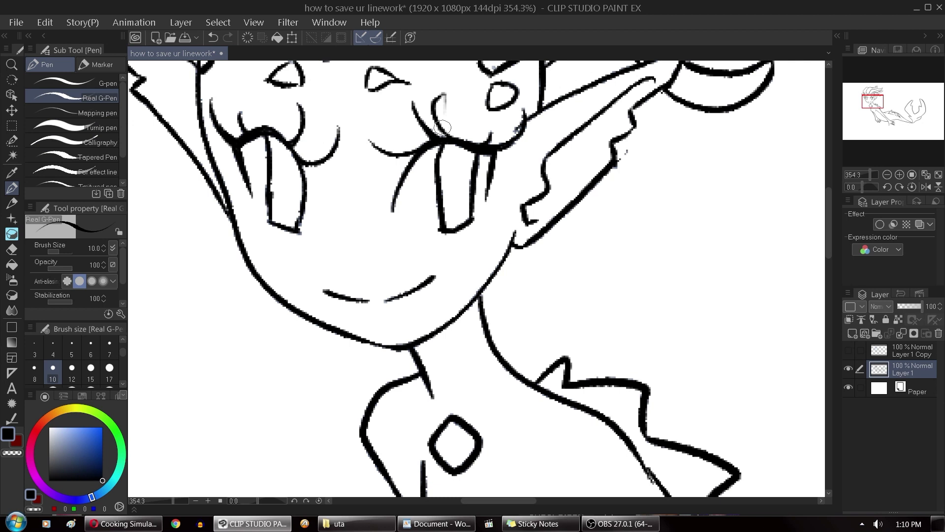
key("ctrl+z")
scroll(340, 153, "down", 1)
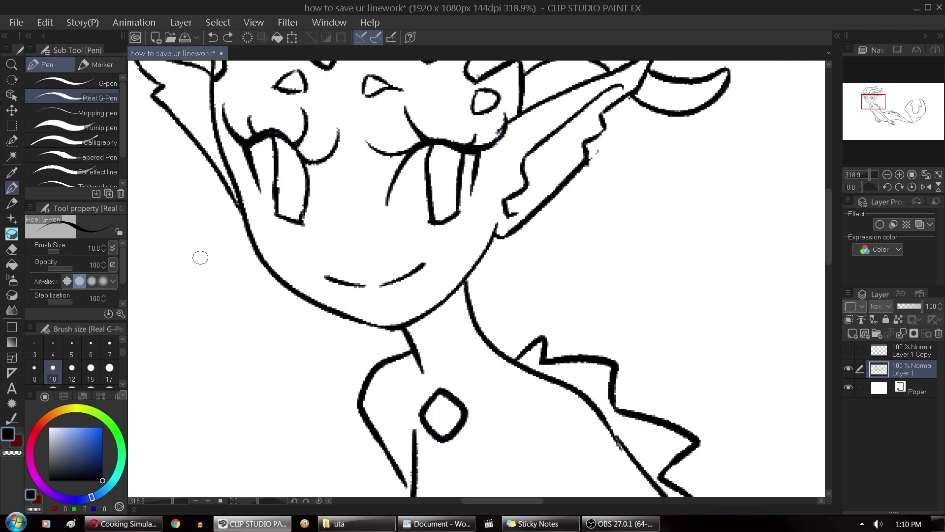
scroll(201, 258, "down", 3)
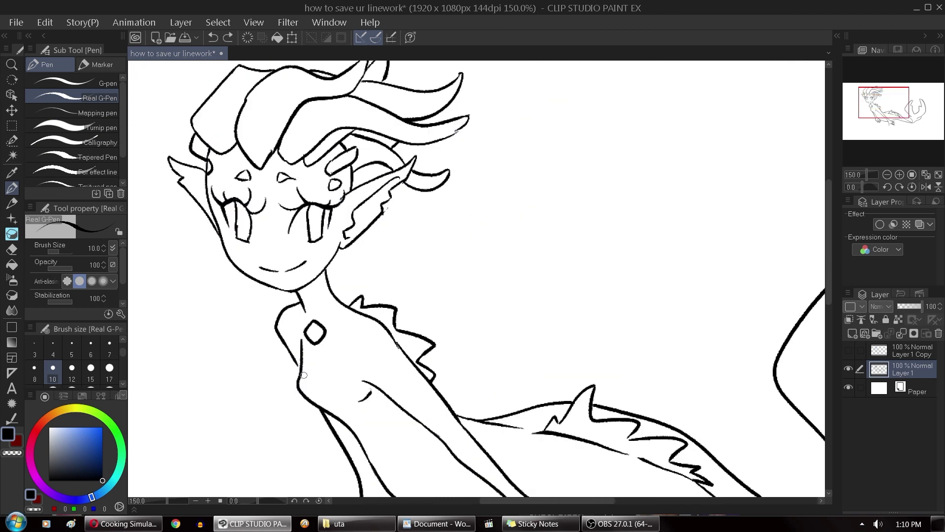
scroll(340, 375, "up", 3)
scroll(345, 371, "up", 6)
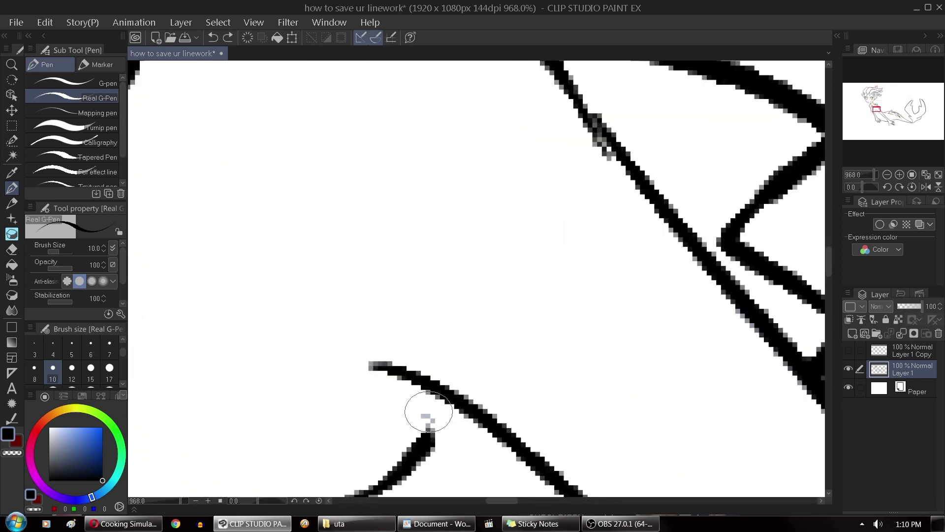
scroll(467, 248, "down", 4)
scroll(467, 247, "down", 5)
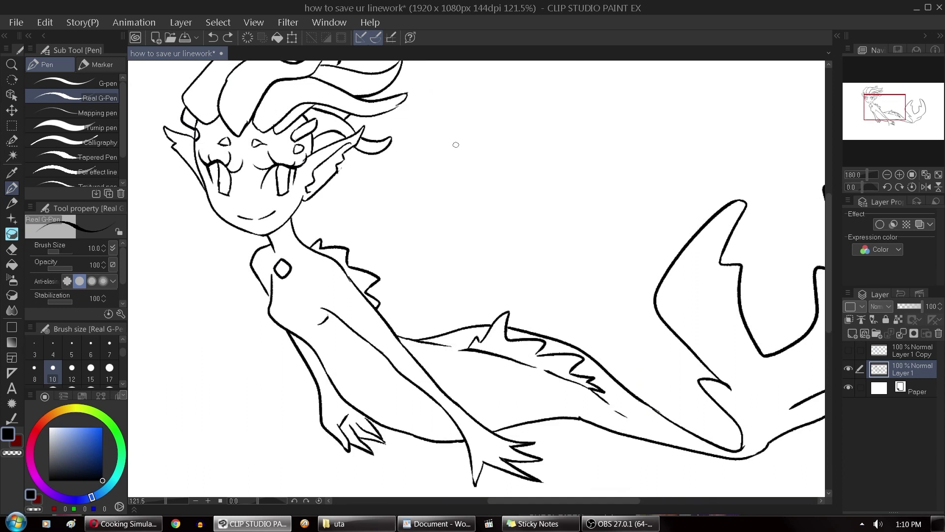
Apply Hue/Saturation/Luminosity to Layer 1 with Saturation -100 and Luminosity -99.
left_click(50, 22)
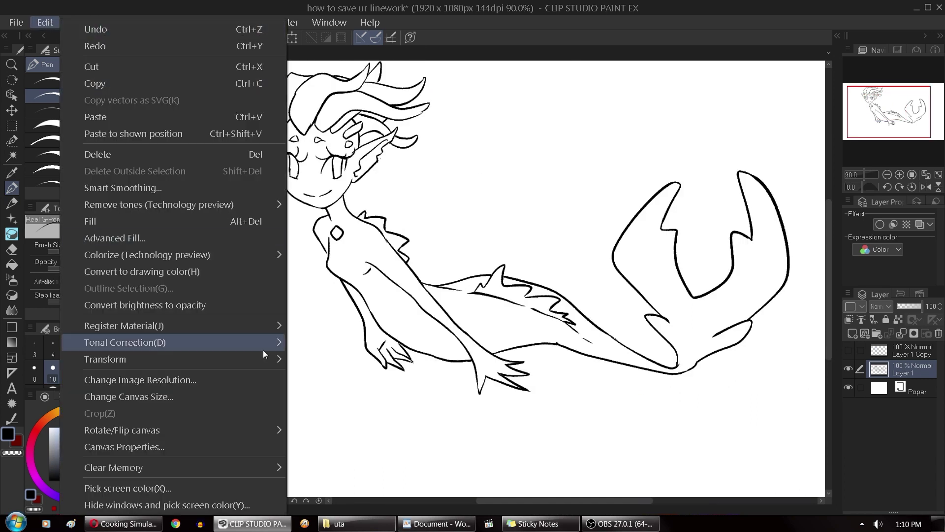
mouse_move(254, 345)
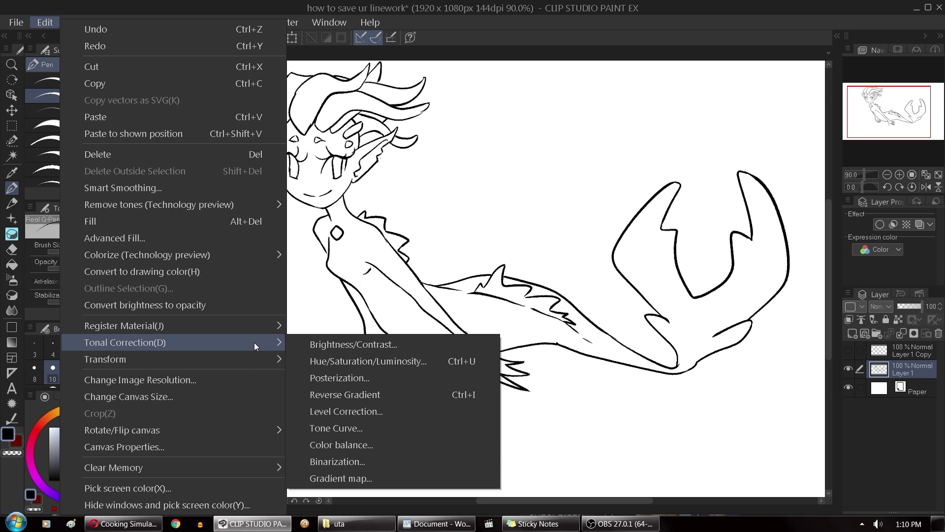
left_click(320, 366)
left_click_drag(219, 69, 165, 231)
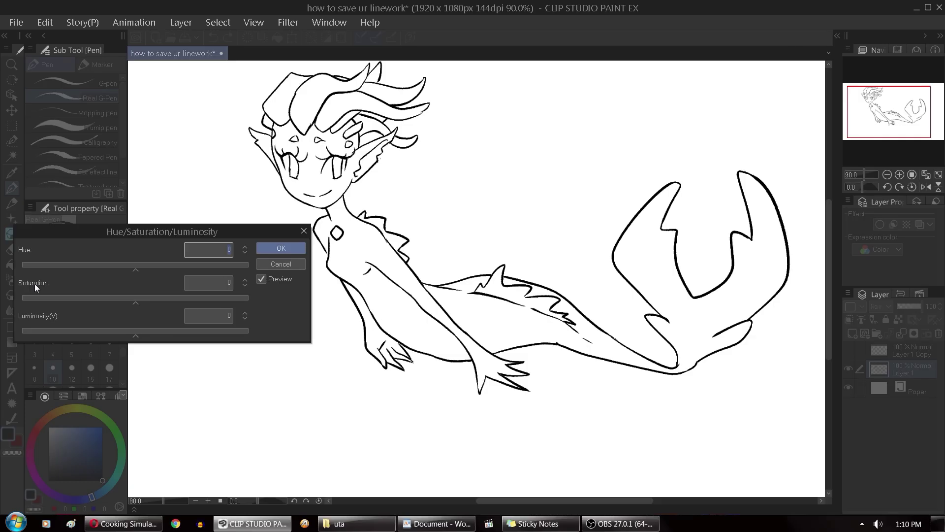
left_click_drag(133, 302, 22, 314)
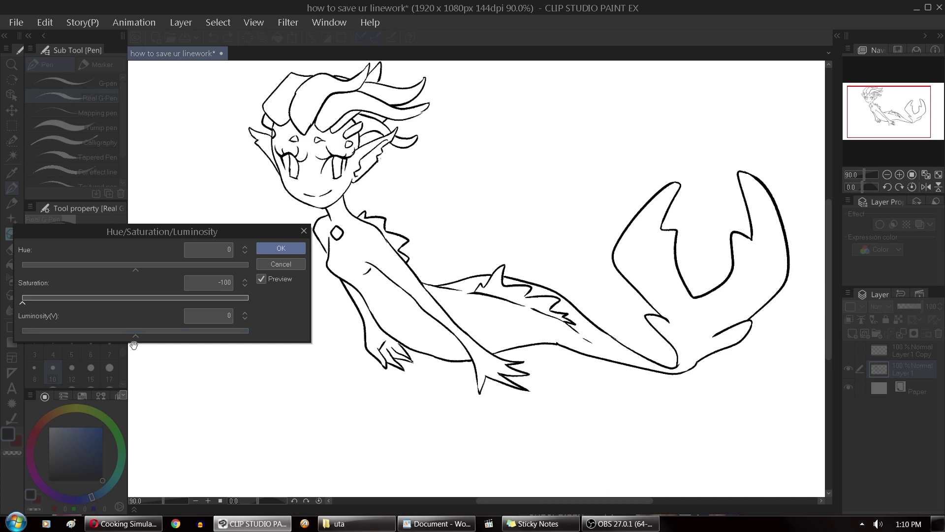
left_click_drag(135, 337, 78, 345)
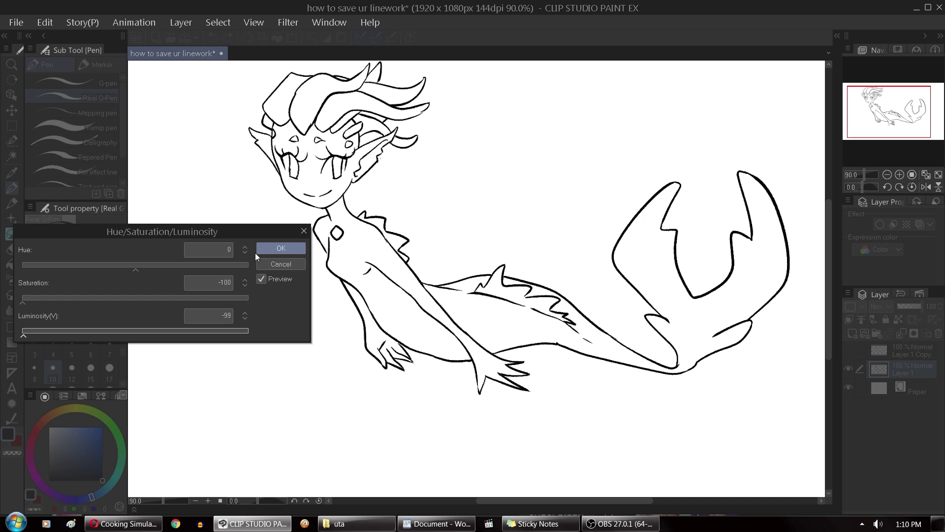
left_click(294, 248)
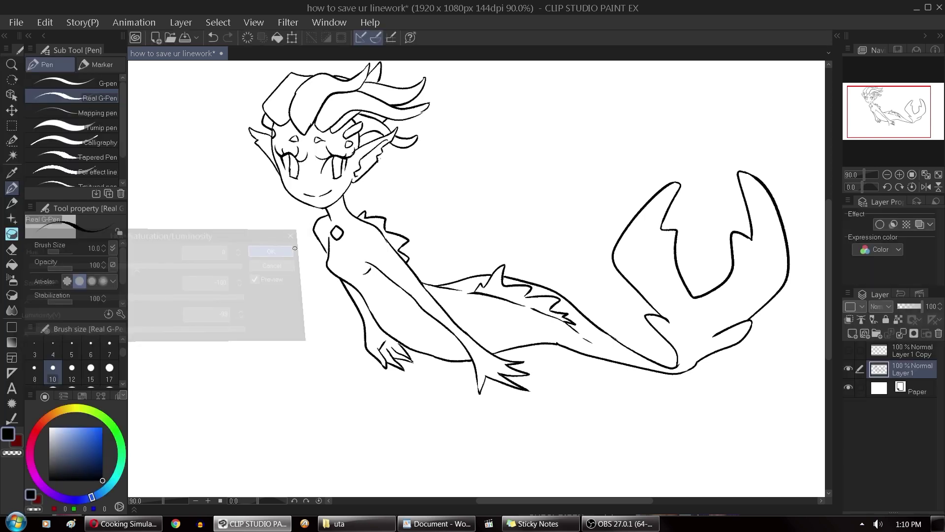
scroll(340, 201, "up", 3)
scroll(338, 268, "up", 7)
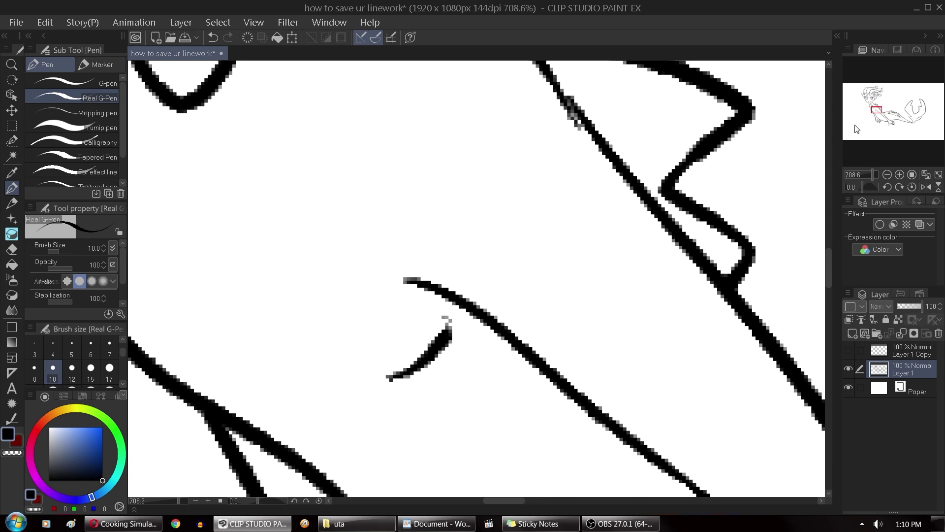
left_click_drag(892, 119, 874, 99)
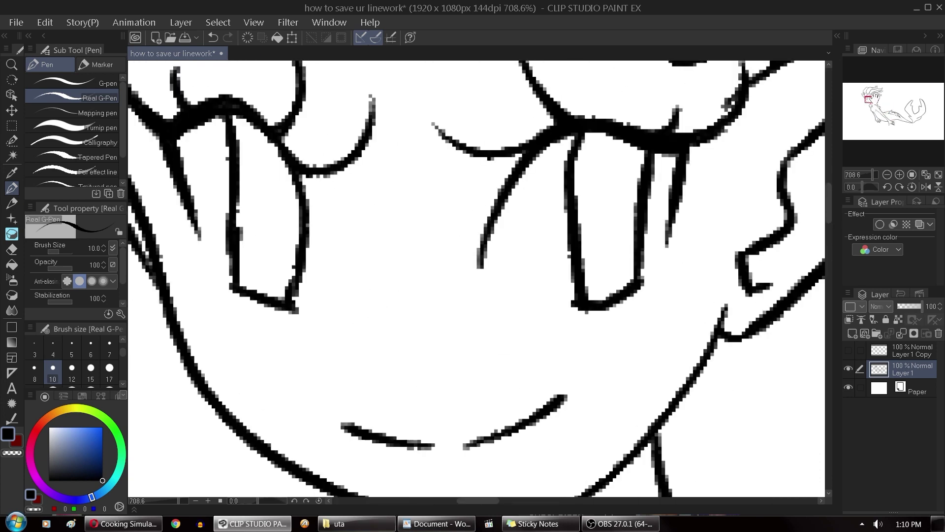
left_click_drag(476, 279, 525, 311)
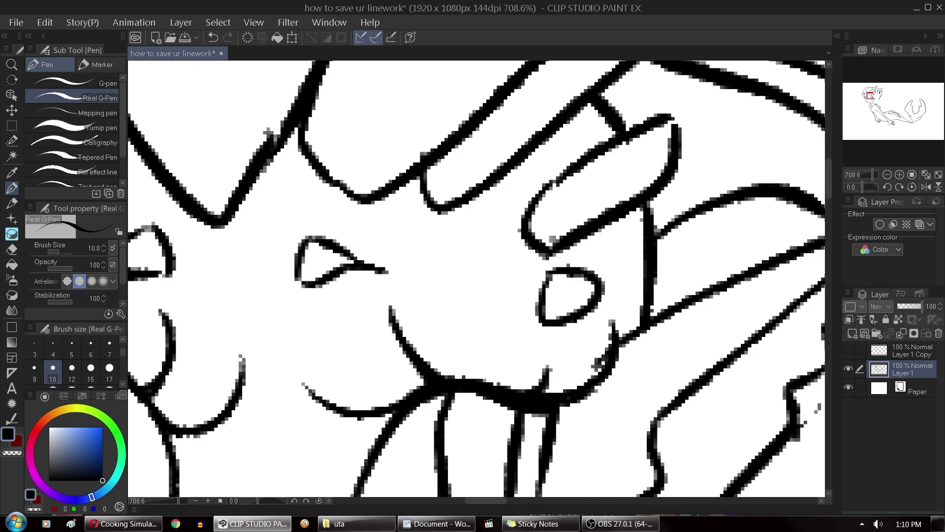
scroll(493, 135, "down", 8)
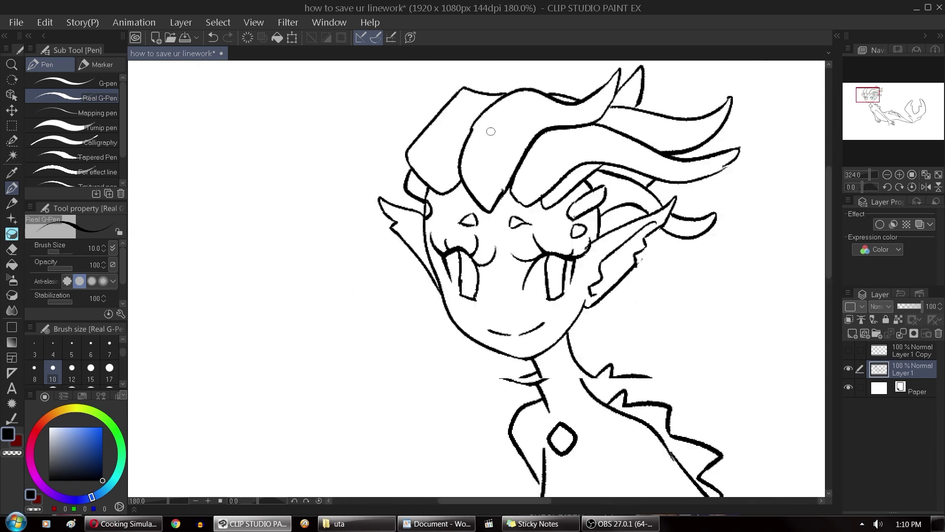
scroll(490, 132, "down", 3)
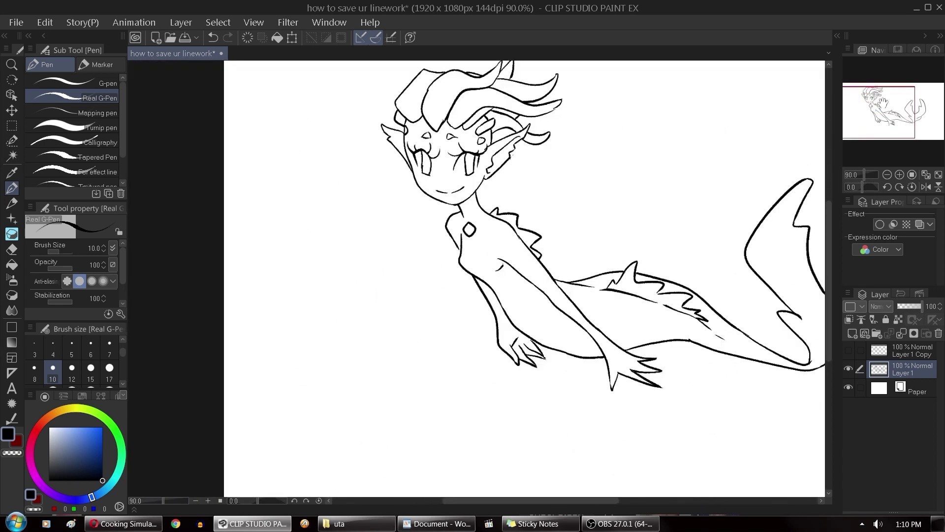
left_click_drag(884, 102, 903, 98)
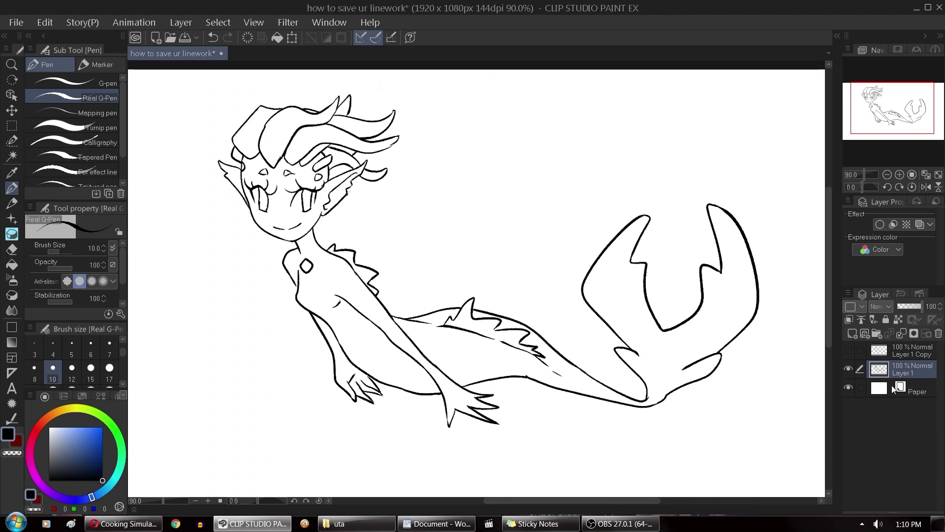
left_click(848, 350)
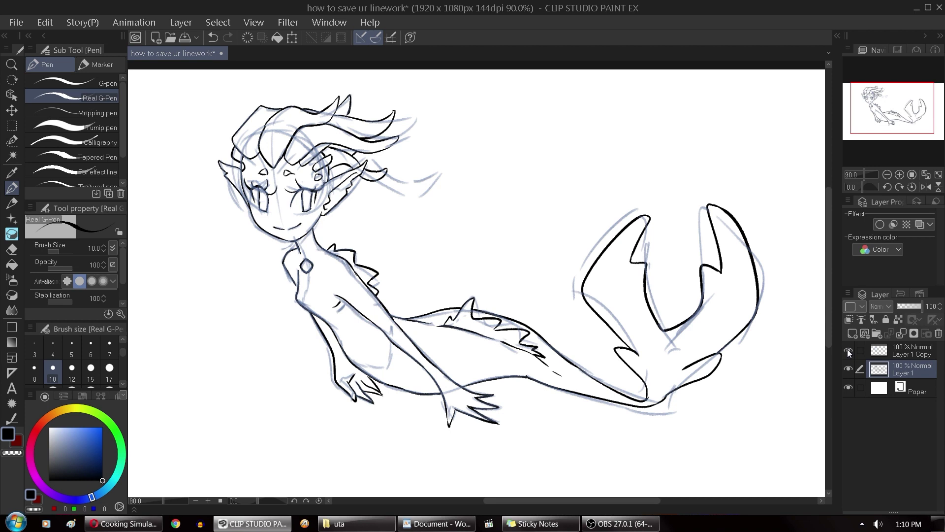
left_click(848, 351)
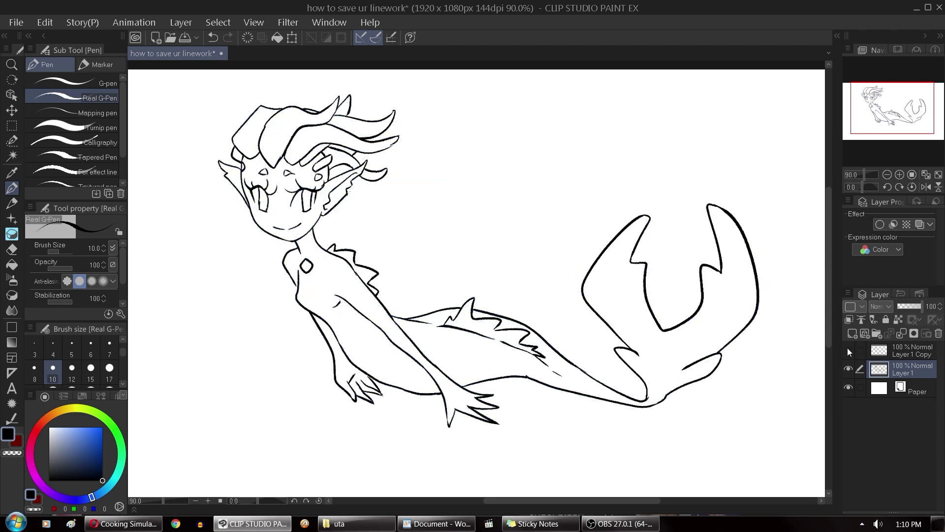